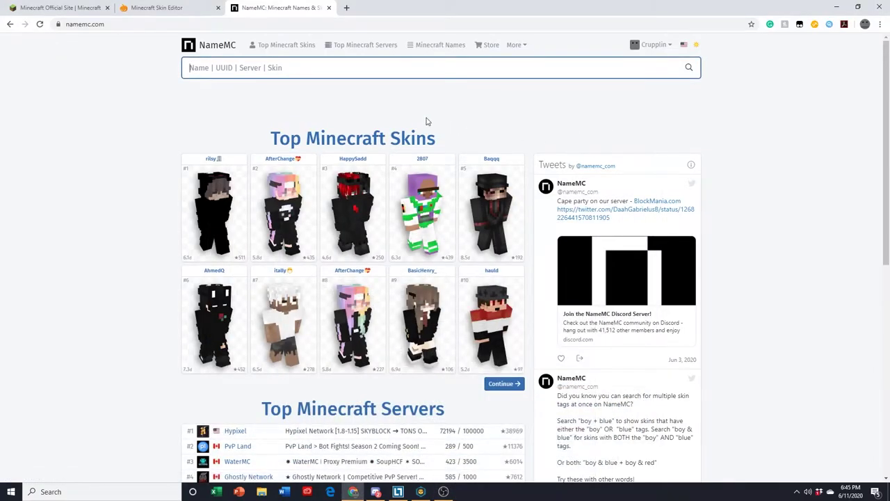
Browse NameMC's top weekly skins, opening the #8 AfterChange skin and another skin's page.
{"action": "left_click", "coordinate": [305, 49]}
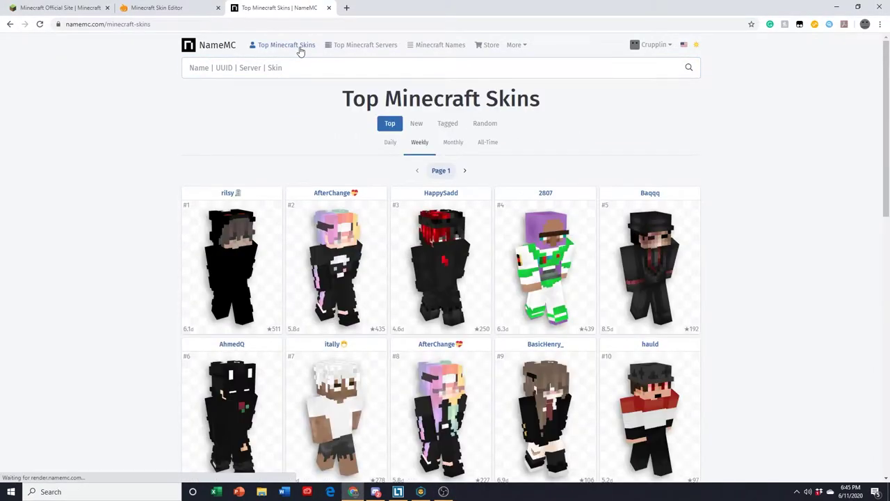
{"action": "scroll", "coordinate": [268, 253], "scroll_direction": "down", "scroll_amount": 1}
{"action": "scroll", "coordinate": [276, 250], "scroll_direction": "down", "scroll_amount": 3}
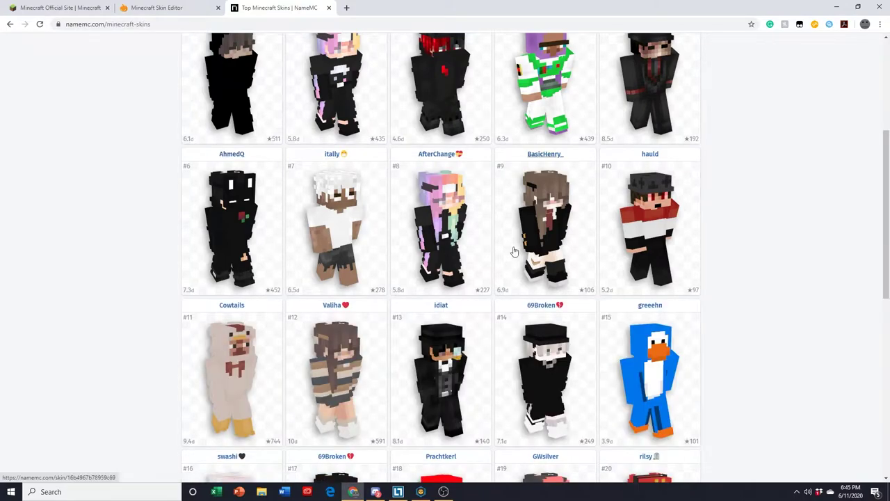
{"action": "scroll", "coordinate": [515, 250], "scroll_direction": "up", "scroll_amount": 3}
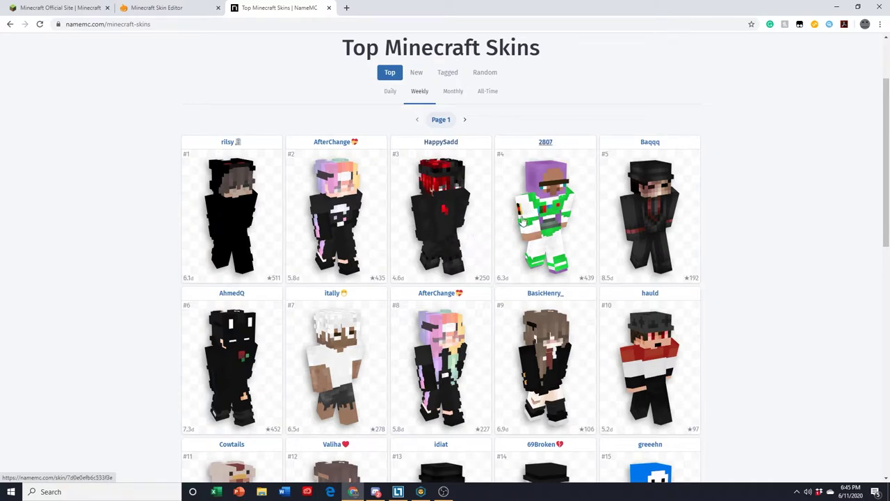
{"action": "left_click", "coordinate": [456, 389]}
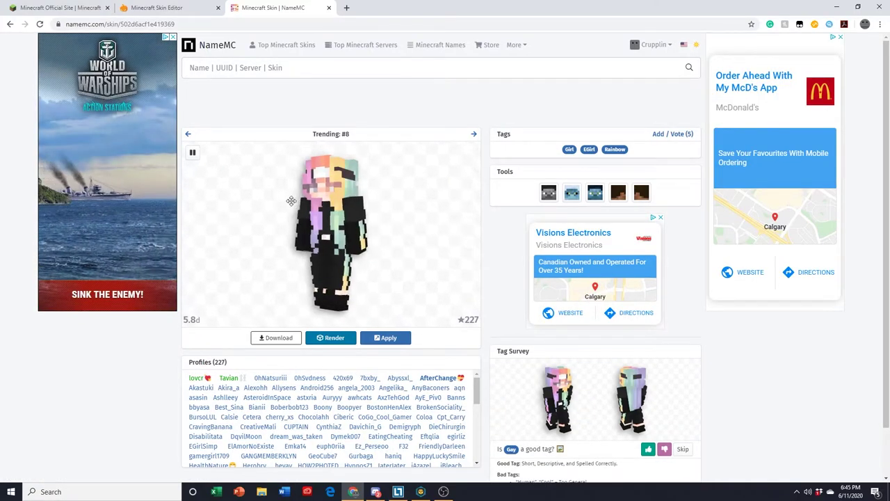
{"action": "left_click", "coordinate": [549, 194]}
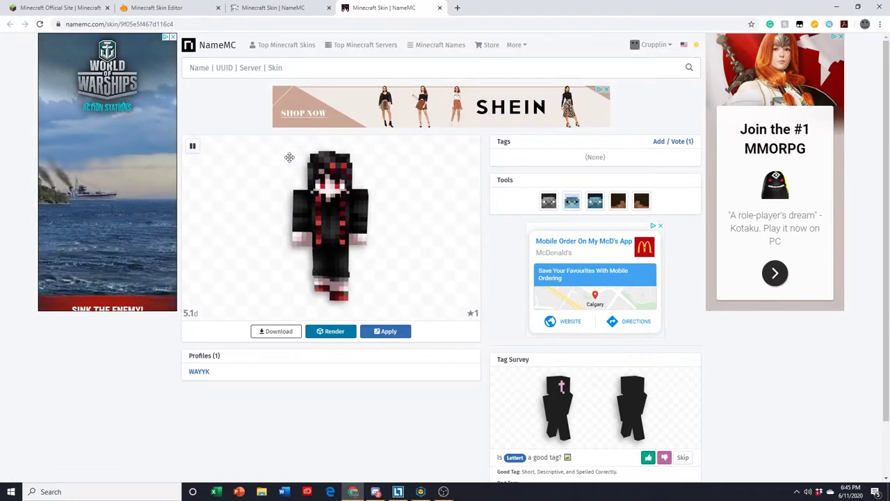
Open The Skindex (minecraftskins.com) in a new tab and search its skins for 'steve'.
{"action": "key", "text": "ctrl+t"}
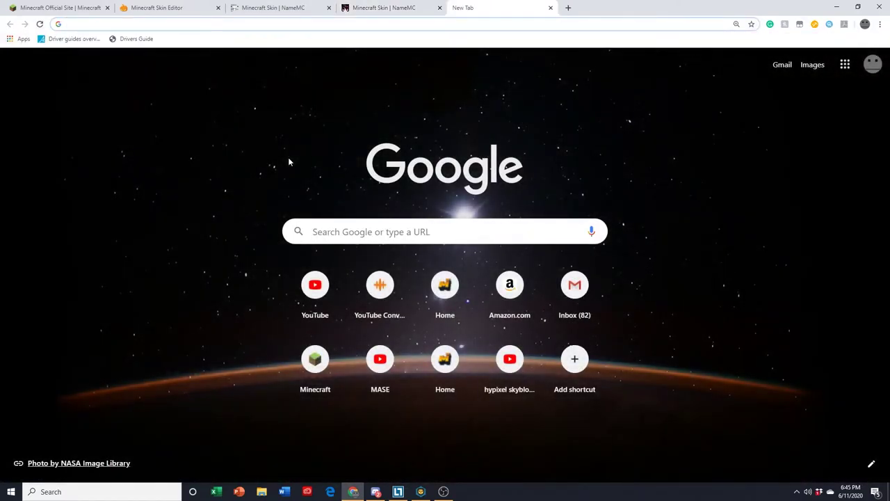
{"action": "type", "text": "skindex"}
{"action": "key", "text": "Down"}
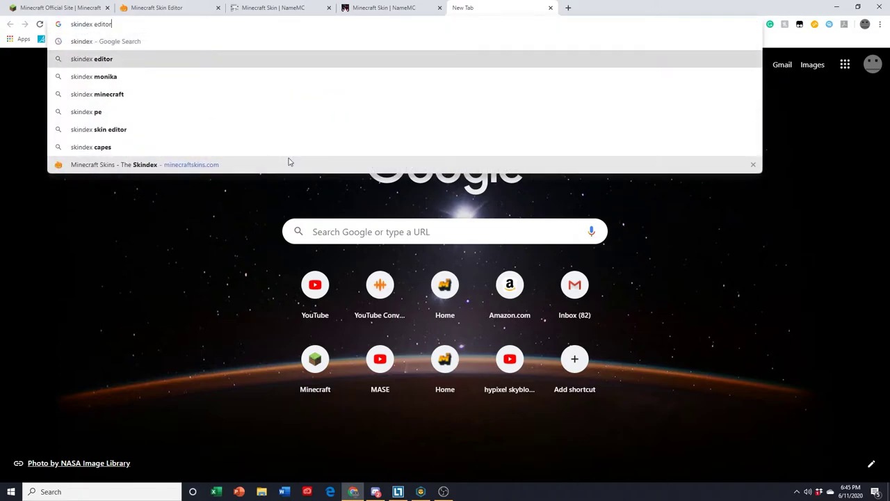
{"action": "key", "text": "Down"}
{"action": "key", "text": "Down"}
{"action": "key", "text": "Down"}
{"action": "key", "text": "Down"}
{"action": "key", "text": "Down"}
{"action": "key", "text": "Return"}
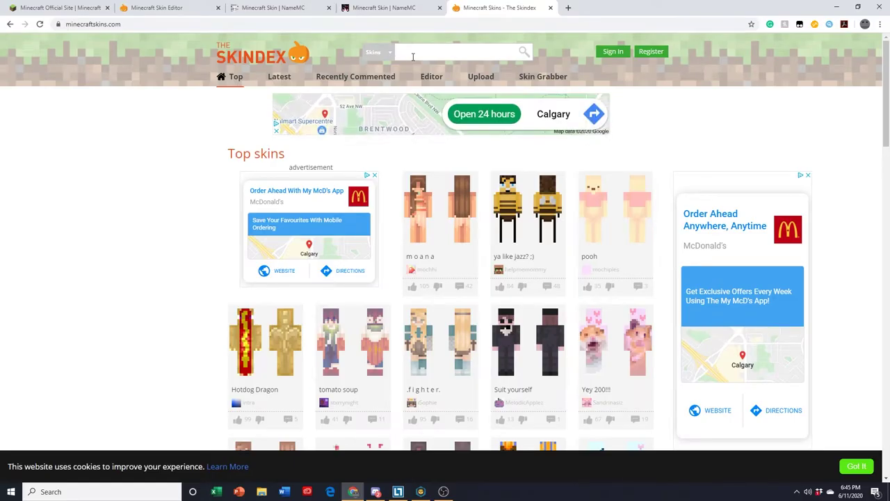
{"action": "key", "text": "Return"}
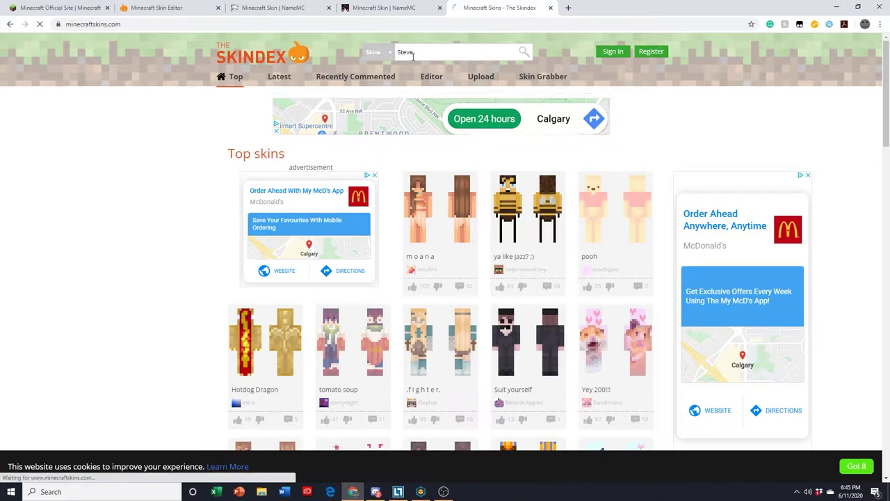
{"action": "scroll", "coordinate": [549, 299], "scroll_direction": "down", "scroll_amount": 2}
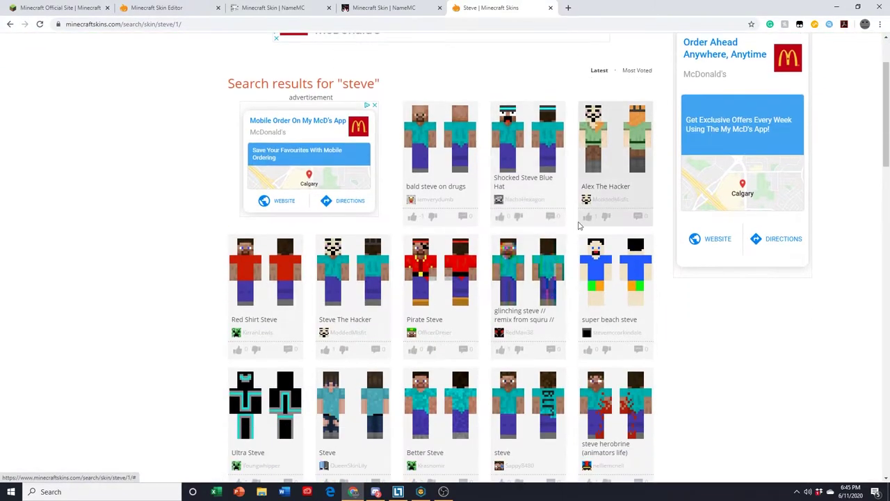
Open Red Shirt Steve from the results and load it with Edit Skin.
{"action": "left_click", "coordinate": [292, 279]}
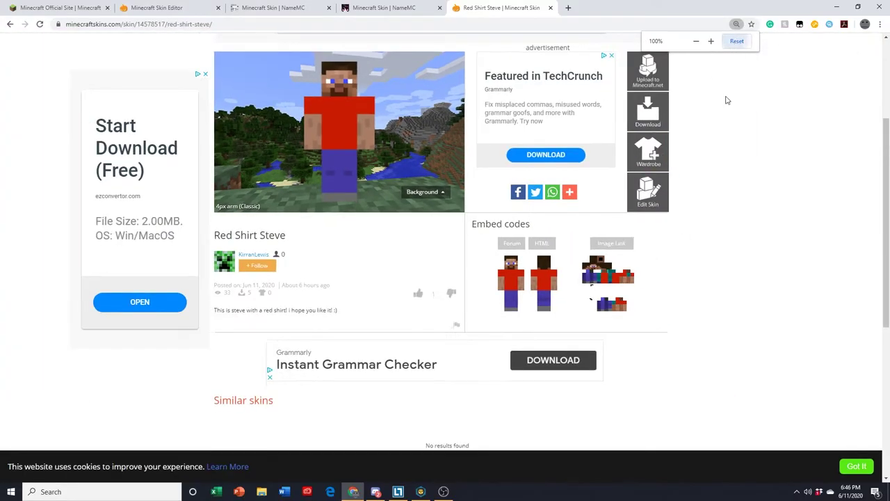
{"action": "left_click", "coordinate": [643, 196]}
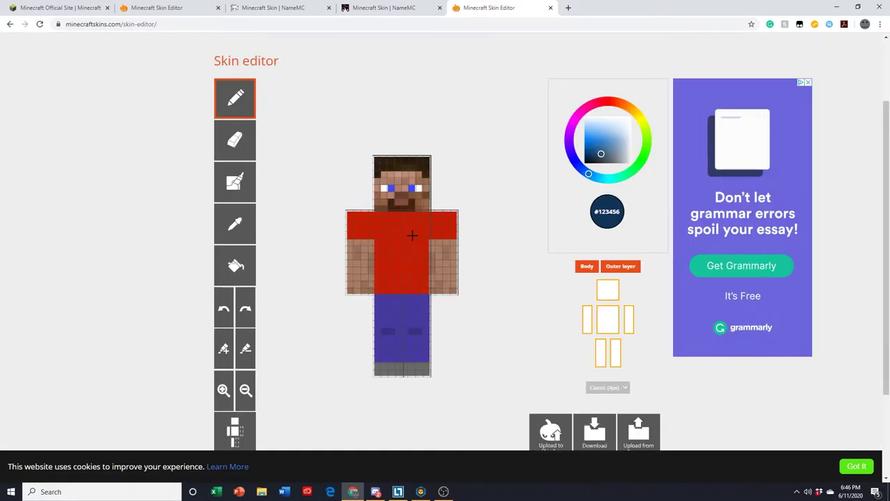
Paint bright blue pixels on the left arm's base layer, then restore the outer layer.
{"action": "left_click", "coordinate": [568, 153]}
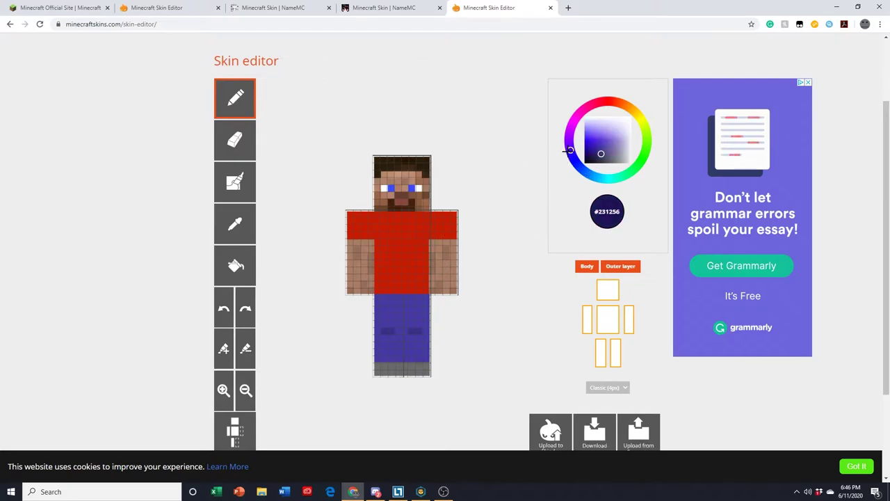
{"action": "left_click", "coordinate": [588, 142]}
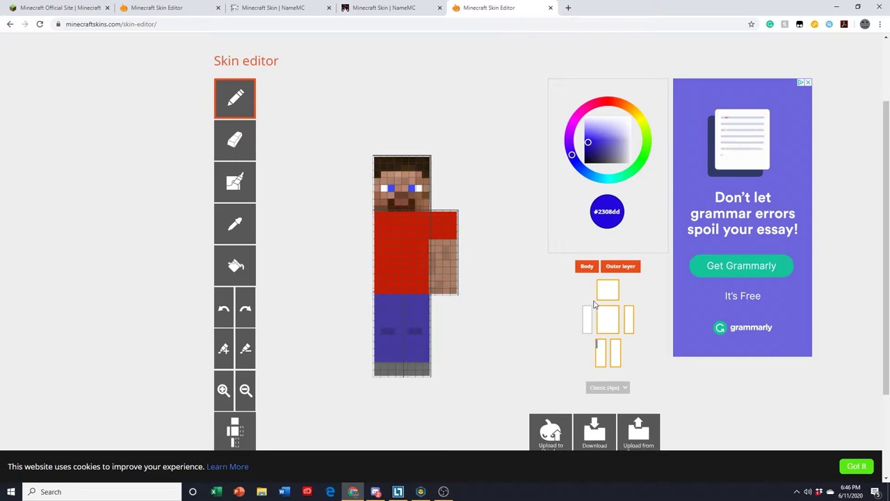
{"action": "left_click", "coordinate": [611, 271]}
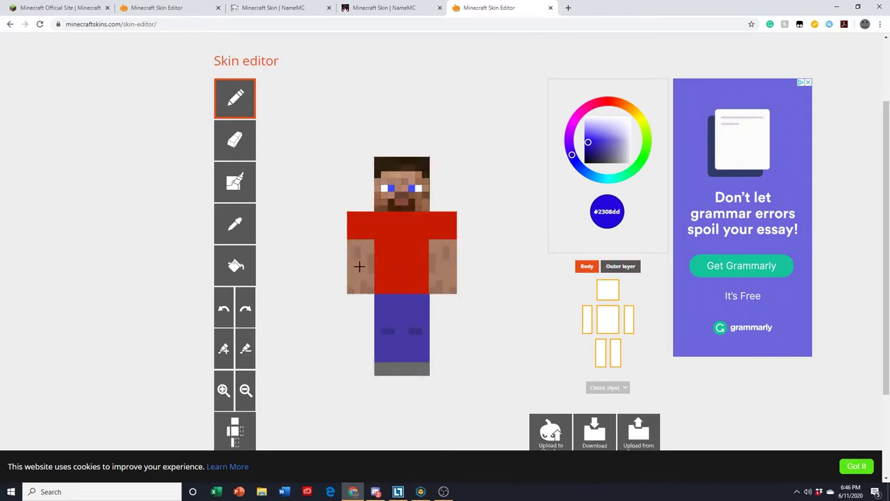
{"action": "mouse_move", "coordinate": [355, 274]}
{"action": "left_mouse_down"}
{"action": "mouse_move", "coordinate": [362, 282]}
{"action": "mouse_move", "coordinate": [357, 267]}
{"action": "left_mouse_up"}
{"action": "left_click", "coordinate": [613, 272]}
{"action": "left_click_drag", "start_coordinate": [328, 338], "coordinate": [369, 338]}
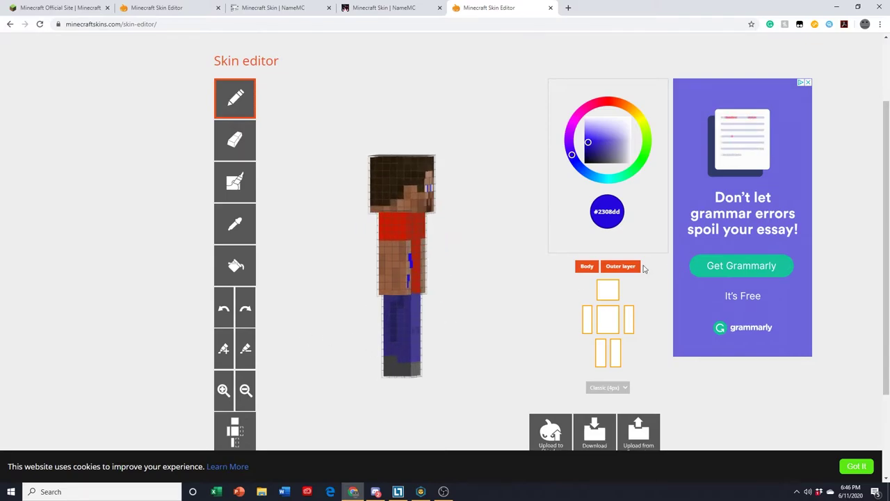
{"action": "left_click", "coordinate": [626, 267]}
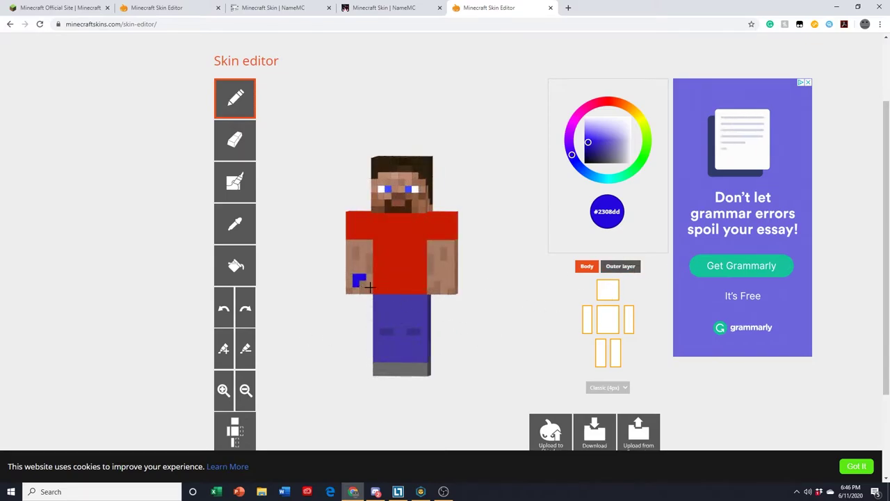
{"action": "left_click", "coordinate": [628, 268]}
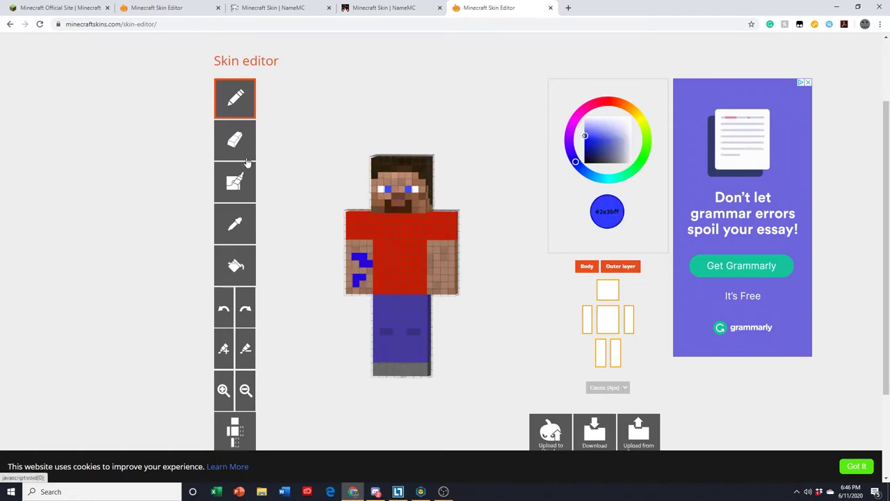
Erase the upper blue arm pixels, sample the arm's skin tone and re-pick a vivid blue.
{"action": "left_click", "coordinate": [235, 140]}
{"action": "left_click_drag", "start_coordinate": [353, 256], "coordinate": [365, 265]}
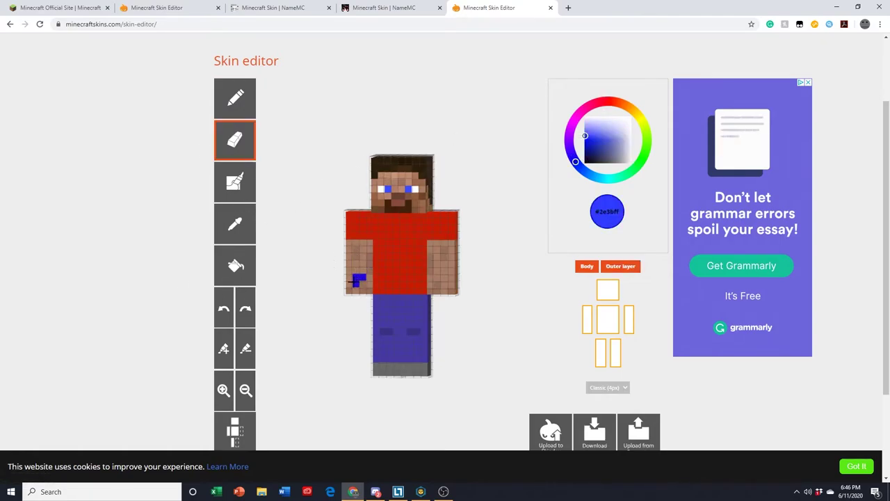
{"action": "left_click", "coordinate": [588, 270]}
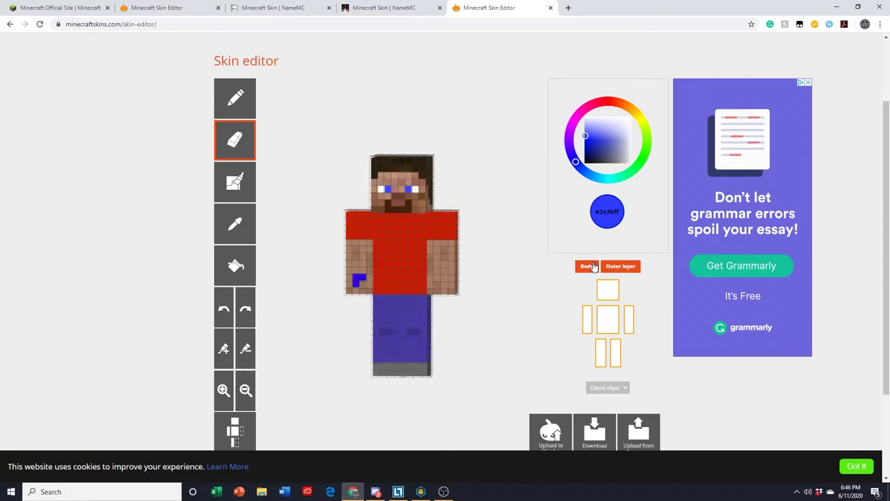
{"action": "left_click", "coordinate": [620, 266]}
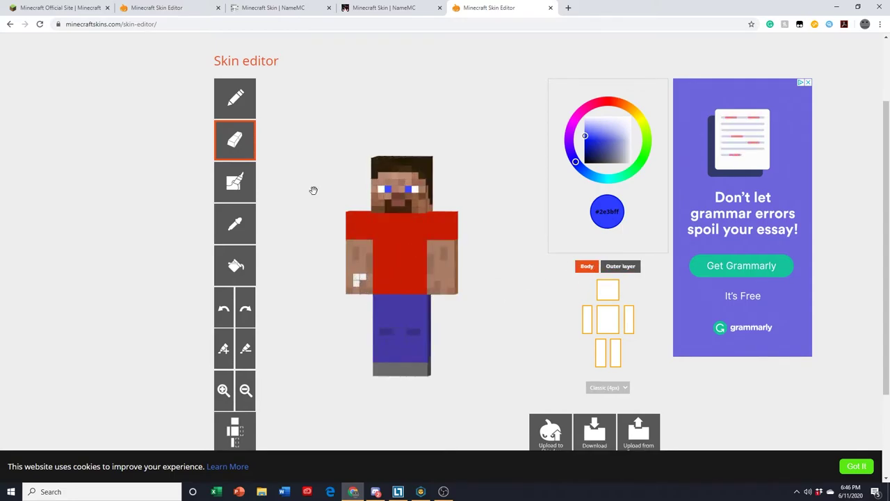
{"action": "left_click", "coordinate": [240, 227]}
{"action": "left_click", "coordinate": [355, 270]}
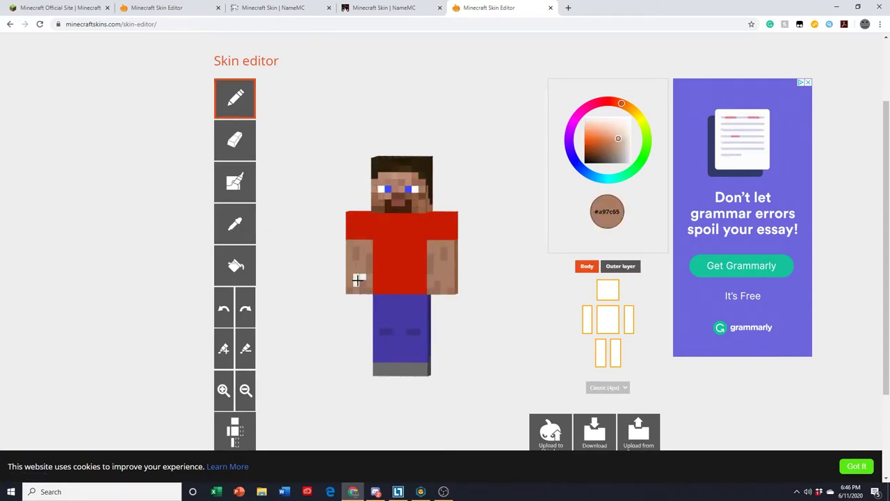
{"action": "left_click", "coordinate": [235, 264]}
{"action": "left_click", "coordinate": [235, 224]}
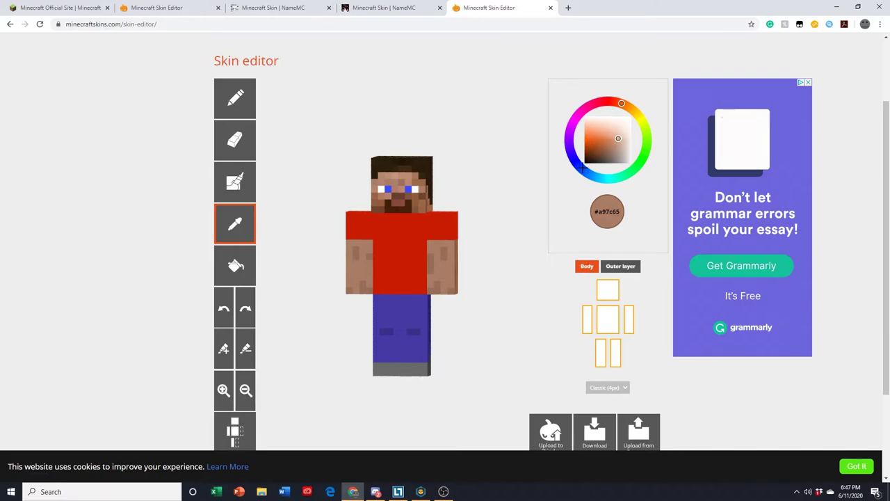
{"action": "left_click_drag", "start_coordinate": [583, 167], "coordinate": [572, 157]}
{"action": "left_click", "coordinate": [586, 141]}
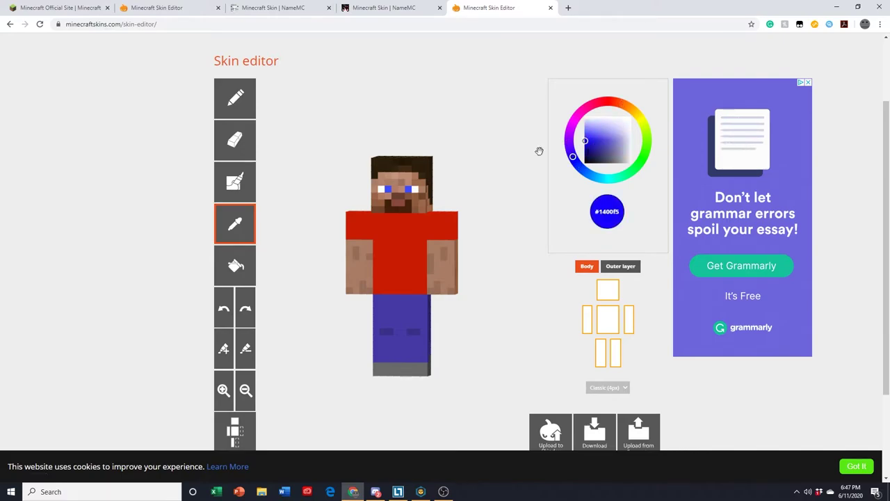
{"action": "left_click", "coordinate": [348, 276]}
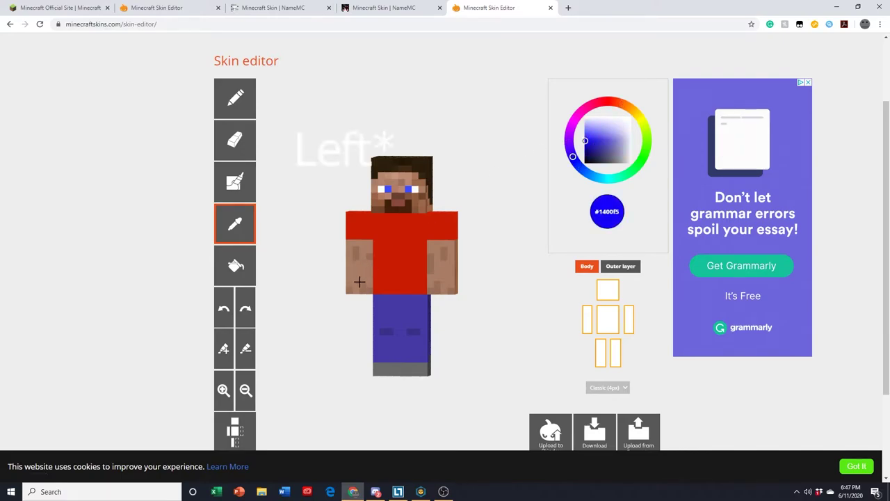
{"action": "left_click", "coordinate": [619, 266]}
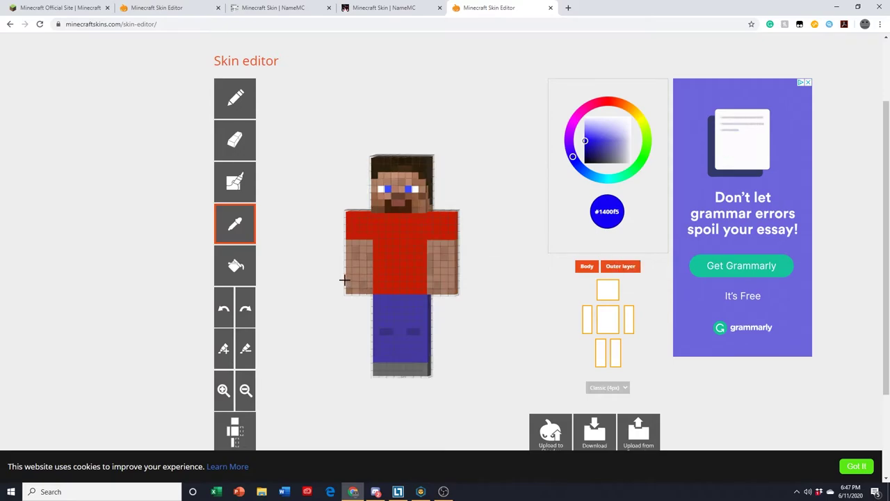
{"action": "left_click", "coordinate": [346, 276]}
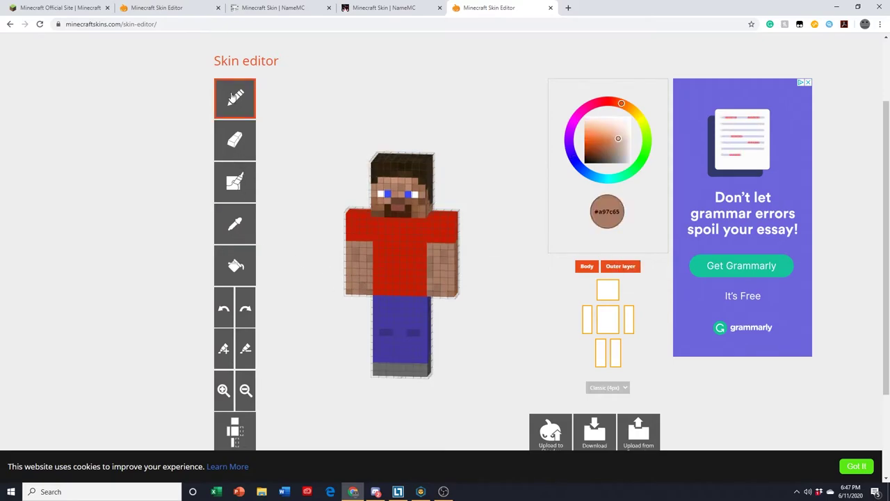
Paint purple and yellow strokes over the left arm.
{"action": "left_click", "coordinate": [569, 148]}
{"action": "left_click", "coordinate": [585, 135]}
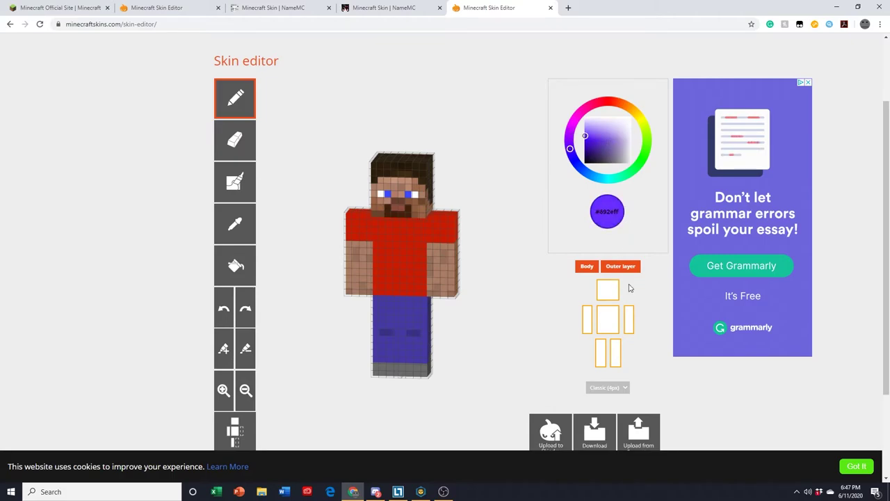
{"action": "left_click_drag", "start_coordinate": [629, 287], "coordinate": [381, 202]}
{"action": "mouse_move", "coordinate": [353, 276]}
{"action": "left_mouse_down"}
{"action": "mouse_move", "coordinate": [351, 289]}
{"action": "mouse_move", "coordinate": [344, 260]}
{"action": "left_mouse_up"}
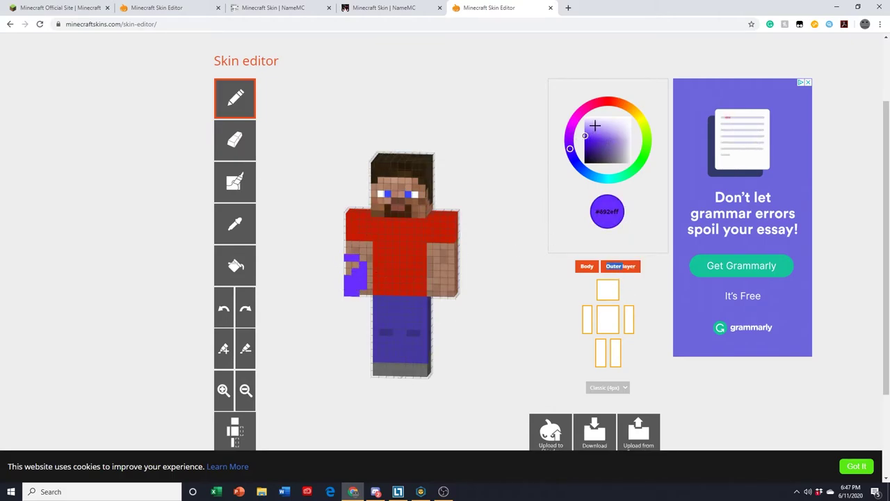
{"action": "left_click", "coordinate": [634, 112]}
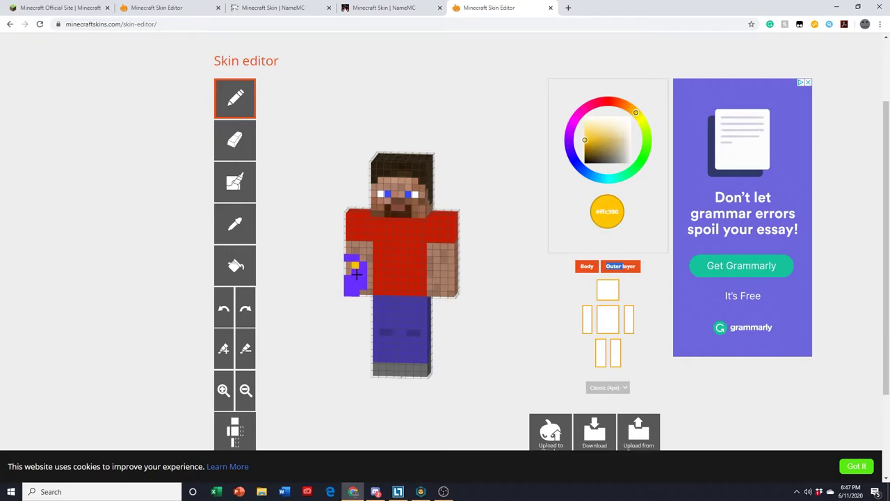
{"action": "left_click_drag", "start_coordinate": [356, 273], "coordinate": [308, 310]}
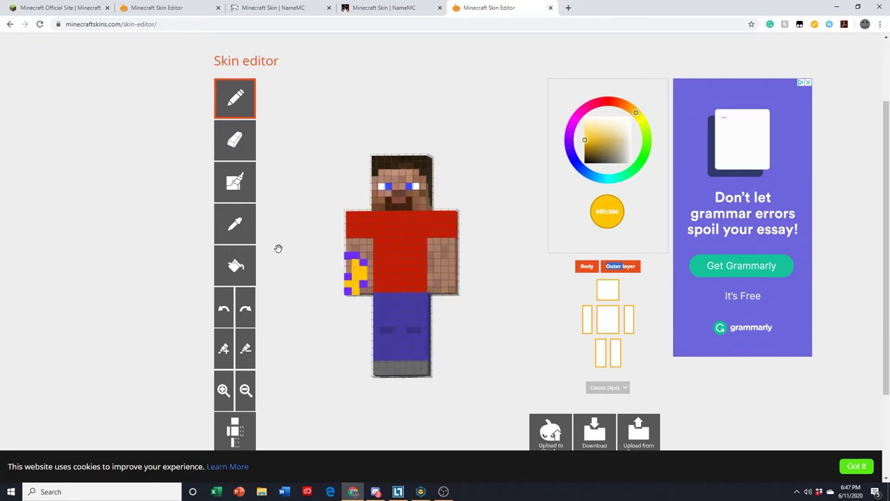
{"action": "left_click", "coordinate": [229, 154]}
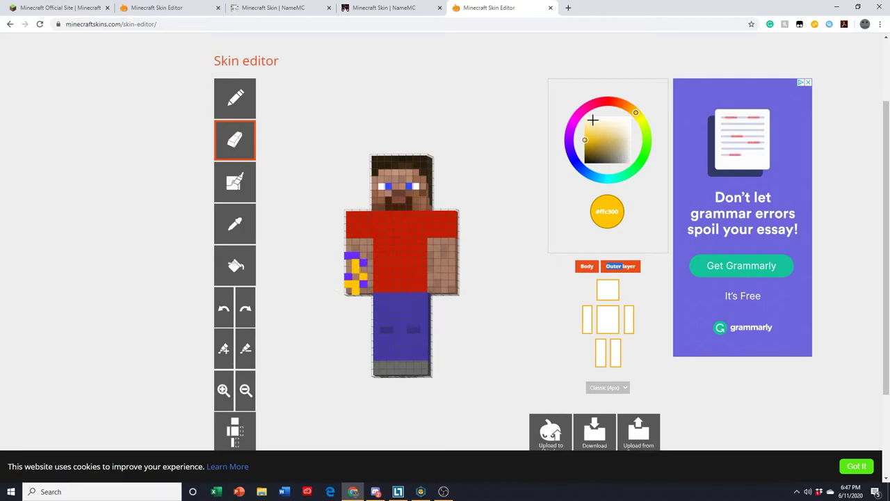
Add red, green and pink pixels down the left arm.
{"action": "left_click", "coordinate": [604, 101]}
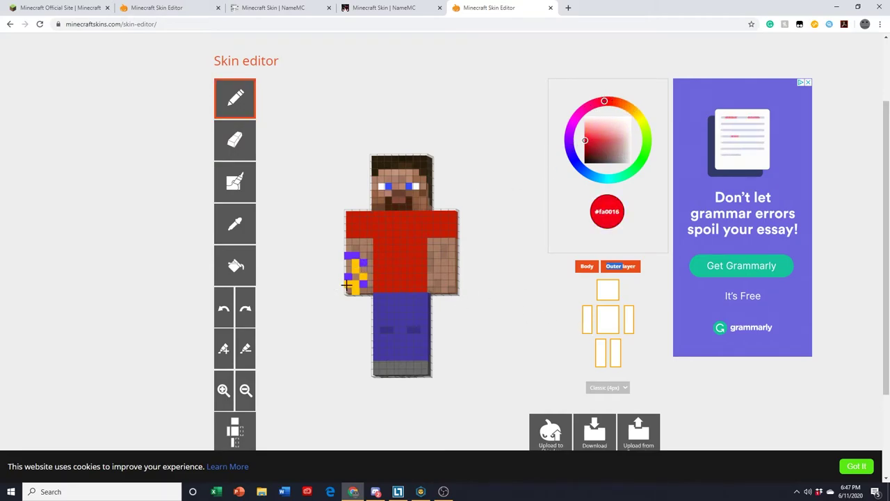
{"action": "mouse_move", "coordinate": [346, 285]}
{"action": "left_mouse_down"}
{"action": "mouse_move", "coordinate": [366, 275]}
{"action": "mouse_move", "coordinate": [348, 250]}
{"action": "mouse_move", "coordinate": [351, 288]}
{"action": "left_mouse_up"}
{"action": "left_click", "coordinate": [633, 169]}
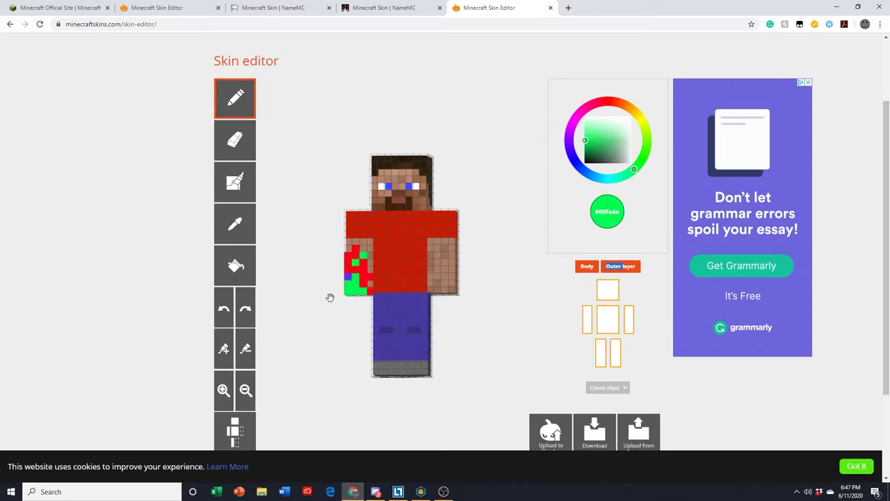
{"action": "mouse_move", "coordinate": [355, 242]}
{"action": "left_mouse_down"}
{"action": "mouse_move", "coordinate": [346, 264]}
{"action": "mouse_move", "coordinate": [361, 292]}
{"action": "left_mouse_up"}
{"action": "left_click", "coordinate": [567, 153]}
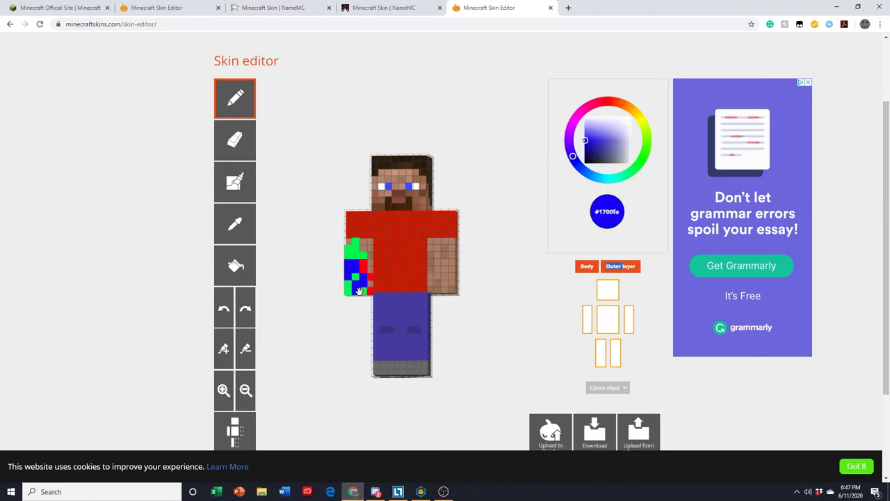
{"action": "left_click", "coordinate": [587, 107]}
{"action": "left_click_drag", "start_coordinate": [351, 246], "coordinate": [352, 292]}
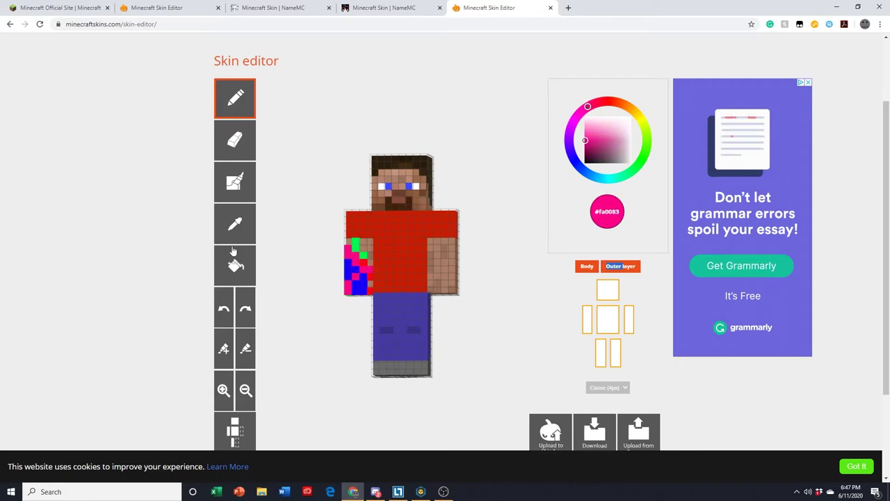
Erase a few stray arm pixels and paint blue on the arm's side and back.
{"action": "left_click", "coordinate": [234, 139]}
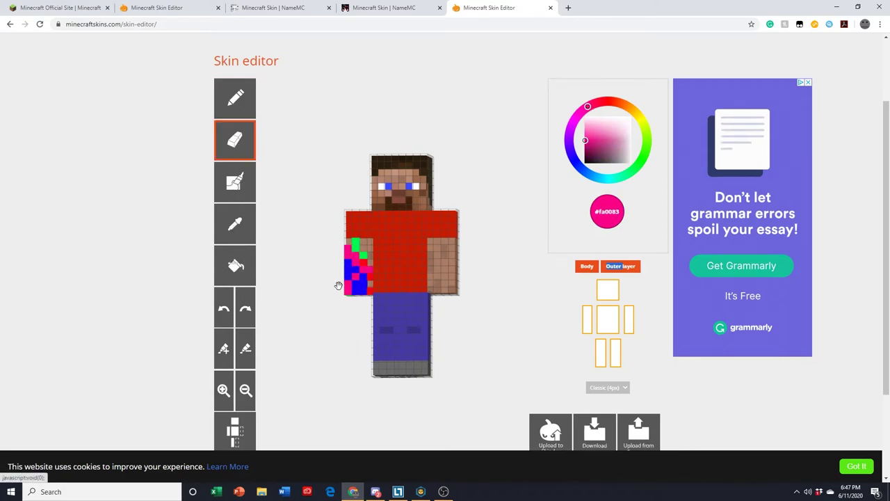
{"action": "left_click_drag", "start_coordinate": [363, 267], "coordinate": [356, 261]}
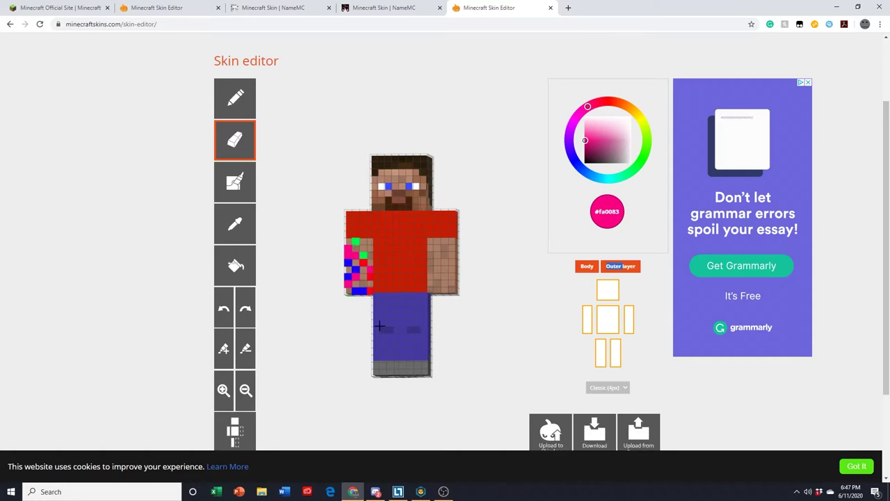
{"action": "left_click_drag", "start_coordinate": [274, 313], "coordinate": [334, 324]}
{"action": "left_click_drag", "start_coordinate": [595, 173], "coordinate": [579, 165]}
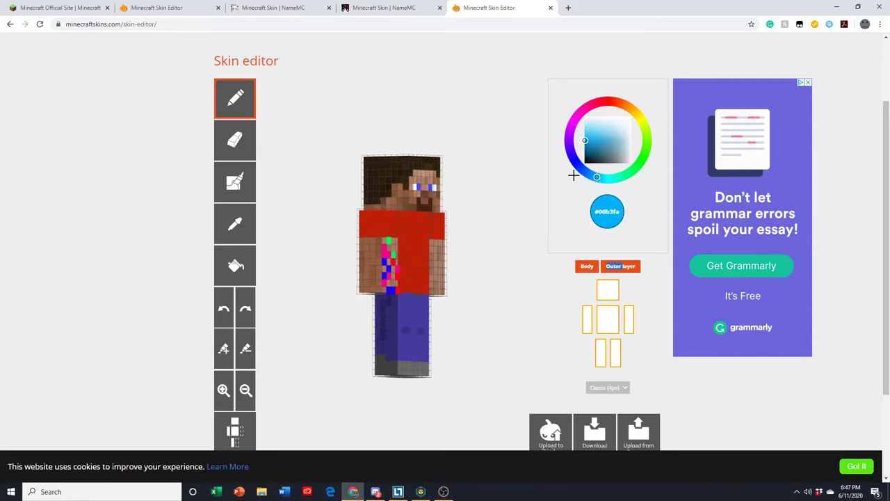
{"action": "left_click_drag", "start_coordinate": [505, 297], "coordinate": [431, 278]}
{"action": "mouse_move", "coordinate": [393, 240]}
{"action": "left_mouse_down"}
{"action": "mouse_move", "coordinate": [382, 254]}
{"action": "mouse_move", "coordinate": [395, 269]}
{"action": "left_mouse_up"}
{"action": "mouse_move", "coordinate": [480, 299]}
{"action": "left_mouse_down"}
{"action": "mouse_move", "coordinate": [424, 285]}
{"action": "mouse_move", "coordinate": [447, 240]}
{"action": "left_mouse_up"}
Paint pink pixels on the back of the arm and turn the model forward again.
{"action": "left_click_drag", "start_coordinate": [583, 126], "coordinate": [587, 107]}
{"action": "left_click_drag", "start_coordinate": [445, 262], "coordinate": [418, 313]}
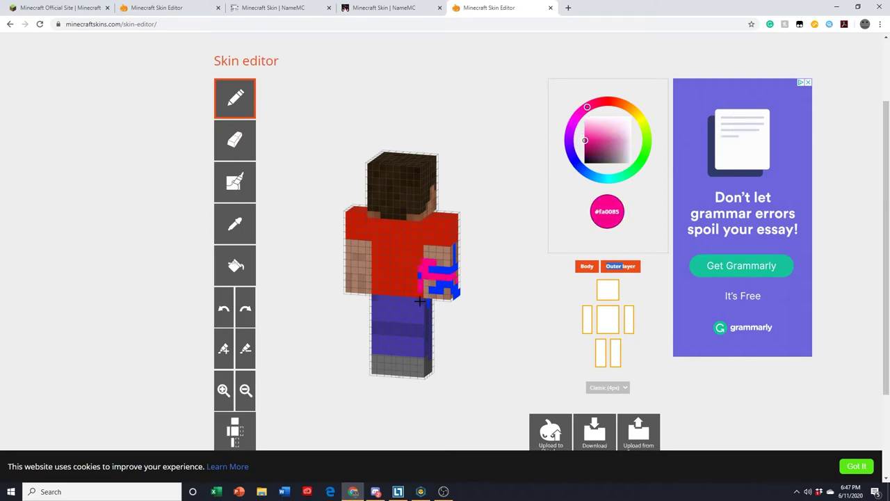
{"action": "mouse_move", "coordinate": [487, 257]}
{"action": "left_mouse_down"}
{"action": "mouse_move", "coordinate": [446, 304]}
{"action": "mouse_move", "coordinate": [458, 299]}
{"action": "mouse_move", "coordinate": [452, 273]}
{"action": "left_mouse_up"}
{"action": "left_click", "coordinate": [234, 139]}
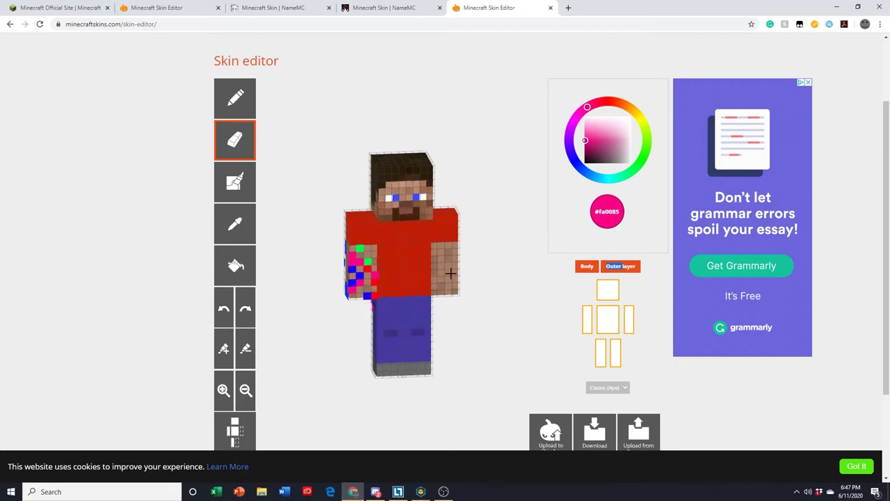
{"action": "left_click_drag", "start_coordinate": [475, 322], "coordinate": [480, 306]}
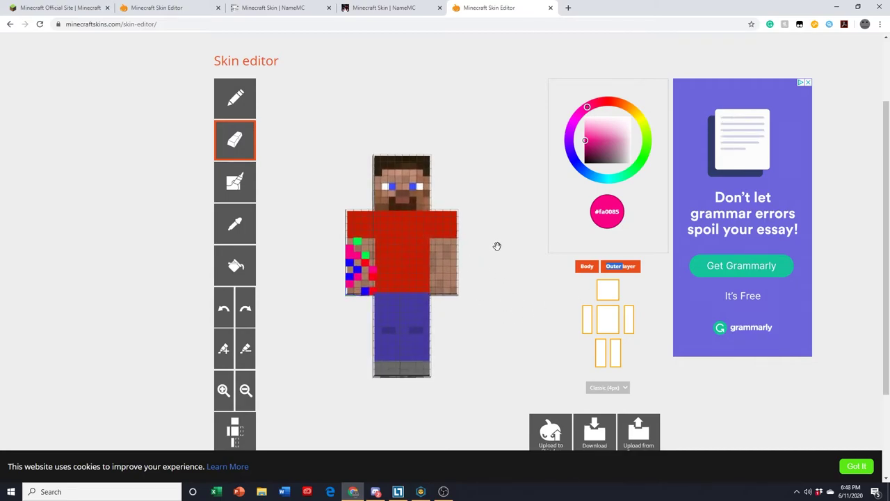
{"action": "left_click_drag", "start_coordinate": [497, 247], "coordinate": [493, 249]}
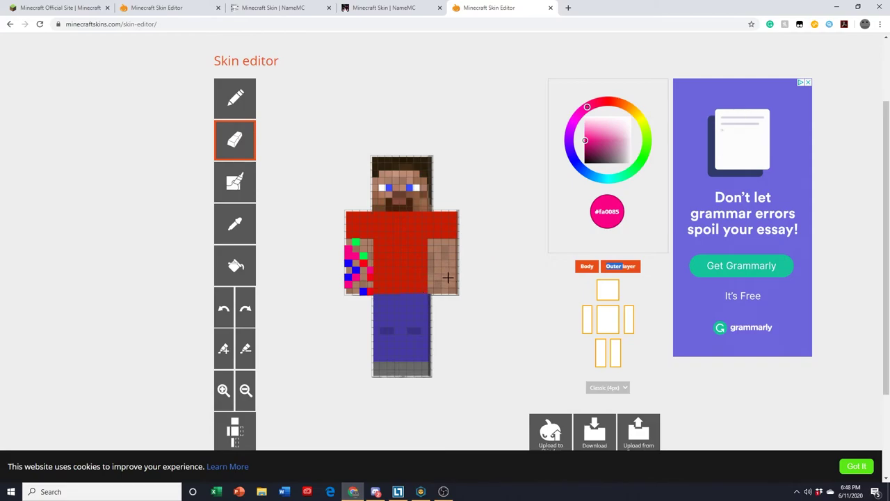
Toggle the outer layer off and on, then enter 'Every featured skin ever' in the address bar.
{"action": "left_click", "coordinate": [615, 267]}
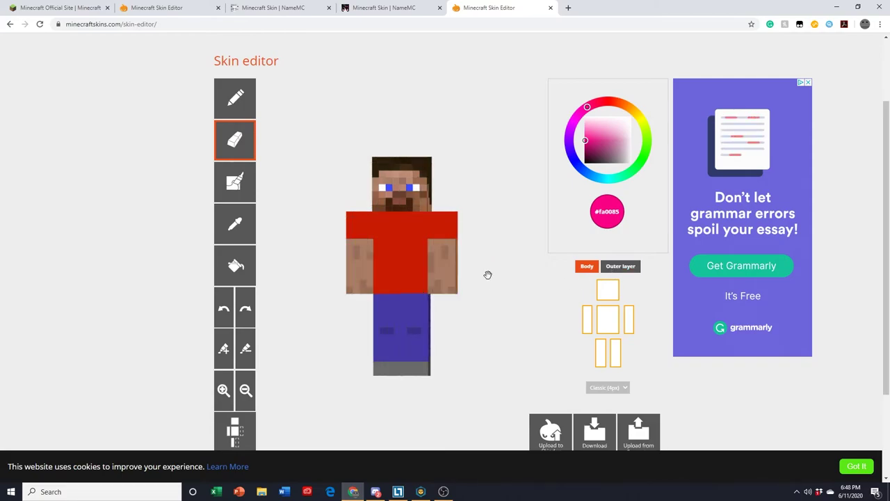
{"action": "left_click", "coordinate": [620, 266]}
{"action": "mouse_move", "coordinate": [493, 290]}
{"action": "left_mouse_down"}
{"action": "mouse_move", "coordinate": [489, 301]}
{"action": "mouse_move", "coordinate": [533, 270]}
{"action": "left_mouse_up"}
{"action": "key", "text": "p"}
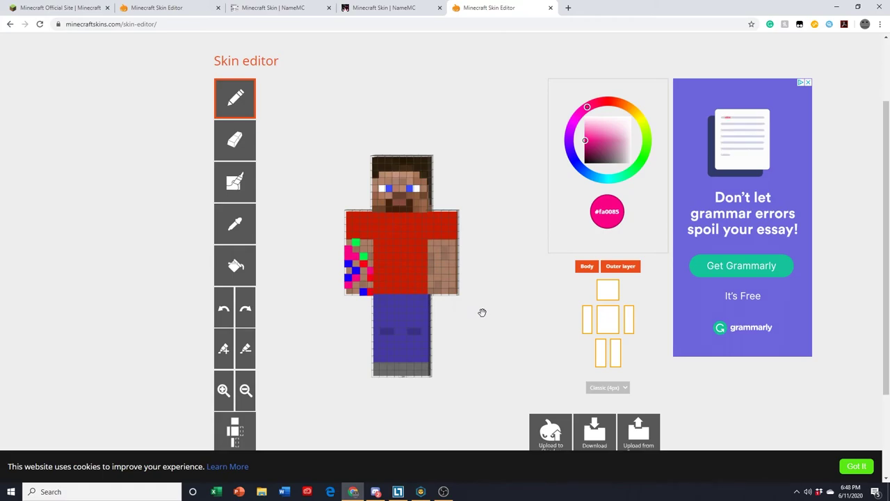
{"action": "left_click", "coordinate": [185, 24]}
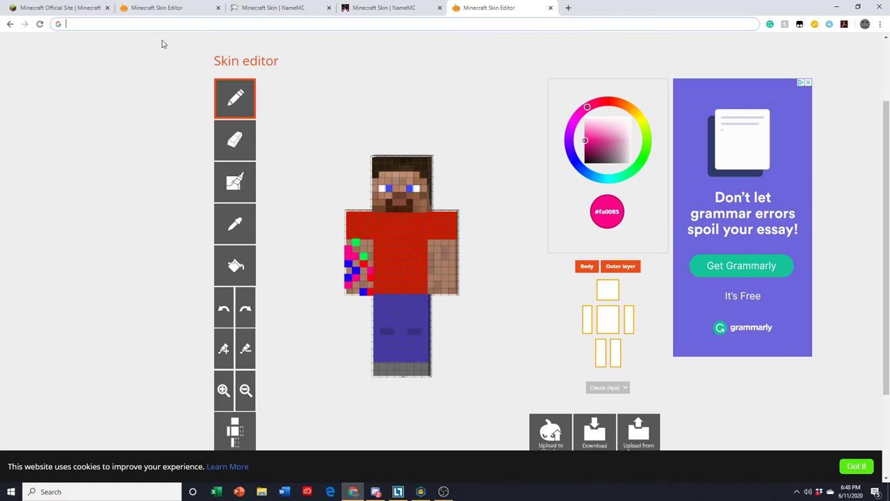
{"action": "type", "text": "Every featured skin ever"}
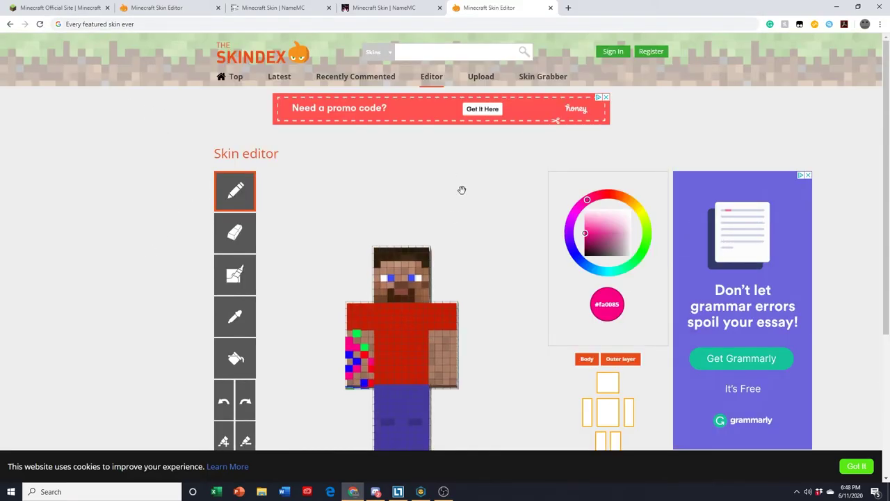
Splatter blue pixels across the whole skin, starting on the right arm.
{"action": "left_click_drag", "start_coordinate": [504, 204], "coordinate": [488, 211]}
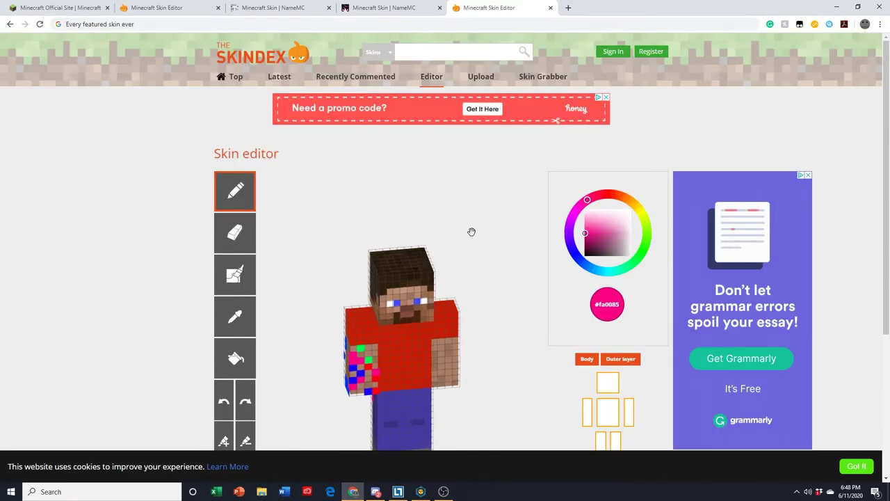
{"action": "scroll", "coordinate": [488, 211], "scroll_direction": "up", "scroll_amount": 1}
{"action": "scroll", "coordinate": [494, 204], "scroll_direction": "up", "scroll_amount": 1}
{"action": "scroll", "coordinate": [459, 253], "scroll_direction": "down", "scroll_amount": 1}
{"action": "mouse_move", "coordinate": [459, 253]}
{"action": "left_mouse_down"}
{"action": "mouse_move", "coordinate": [489, 220]}
{"action": "mouse_move", "coordinate": [543, 215]}
{"action": "mouse_move", "coordinate": [473, 219]}
{"action": "mouse_move", "coordinate": [477, 304]}
{"action": "mouse_move", "coordinate": [424, 327]}
{"action": "mouse_move", "coordinate": [452, 304]}
{"action": "mouse_move", "coordinate": [397, 245]}
{"action": "mouse_move", "coordinate": [426, 384]}
{"action": "mouse_move", "coordinate": [410, 250]}
{"action": "left_mouse_up"}
{"action": "left_click", "coordinate": [572, 202]}
{"action": "mouse_move", "coordinate": [424, 407]}
{"action": "left_mouse_down"}
{"action": "mouse_move", "coordinate": [381, 230]}
{"action": "mouse_move", "coordinate": [417, 327]}
{"action": "mouse_move", "coordinate": [326, 295]}
{"action": "mouse_move", "coordinate": [445, 338]}
{"action": "left_mouse_up"}
Splatter orange pixels across the skin, then erase a few strays.
{"action": "left_click", "coordinate": [625, 151]}
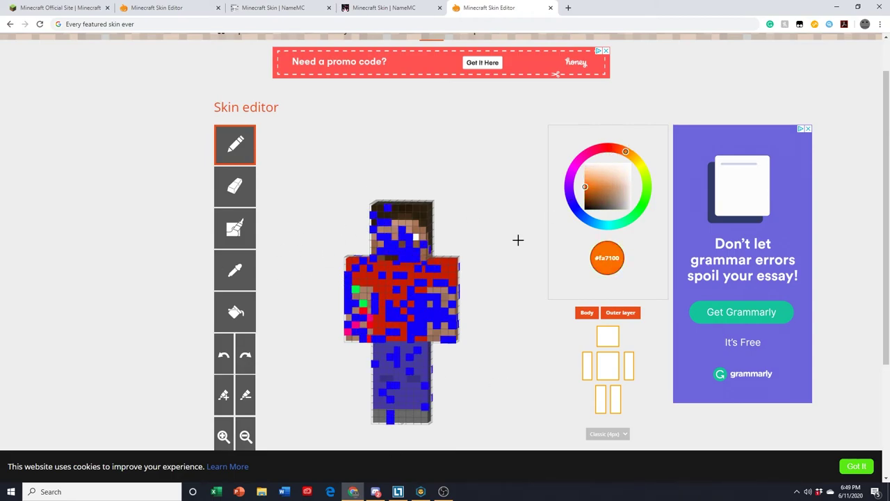
{"action": "mouse_move", "coordinate": [431, 285]}
{"action": "left_mouse_down"}
{"action": "mouse_move", "coordinate": [378, 363]}
{"action": "mouse_move", "coordinate": [362, 316]}
{"action": "left_mouse_up"}
{"action": "mouse_move", "coordinate": [421, 264]}
{"action": "left_mouse_down"}
{"action": "mouse_move", "coordinate": [375, 251]}
{"action": "mouse_move", "coordinate": [417, 313]}
{"action": "mouse_move", "coordinate": [396, 389]}
{"action": "left_mouse_up"}
{"action": "left_click", "coordinate": [228, 218]}
{"action": "left_click", "coordinate": [234, 186]}
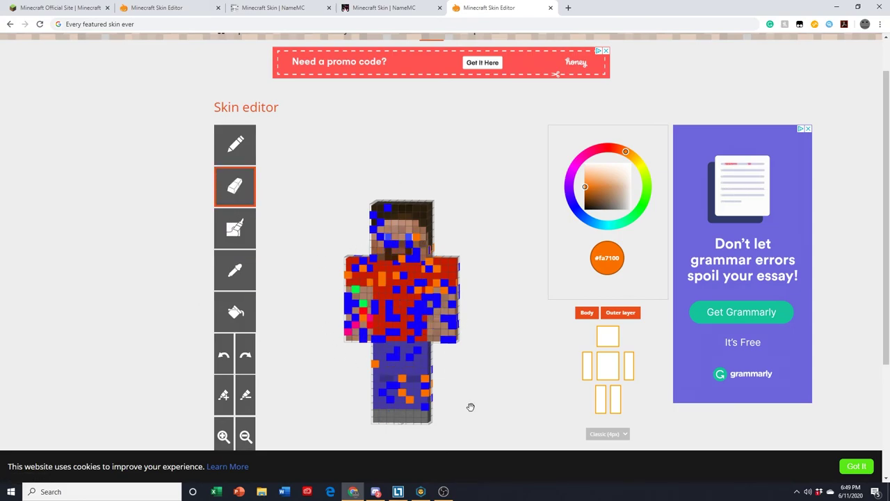
{"action": "left_click_drag", "start_coordinate": [328, 422], "coordinate": [485, 219]}
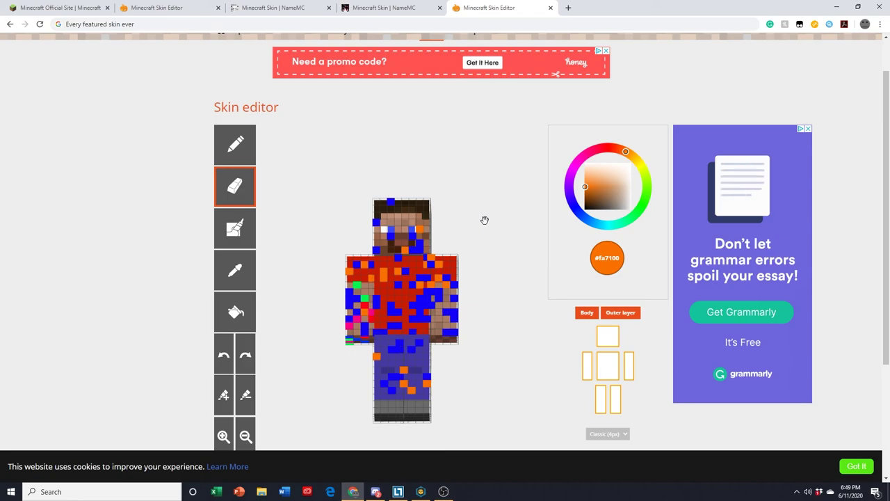
{"action": "scroll", "coordinate": [485, 220], "scroll_direction": "up", "scroll_amount": 1}
Go to Upload in the Skindex navigation bar, landing on the account sign-in form.
{"action": "left_click", "coordinate": [489, 80]}
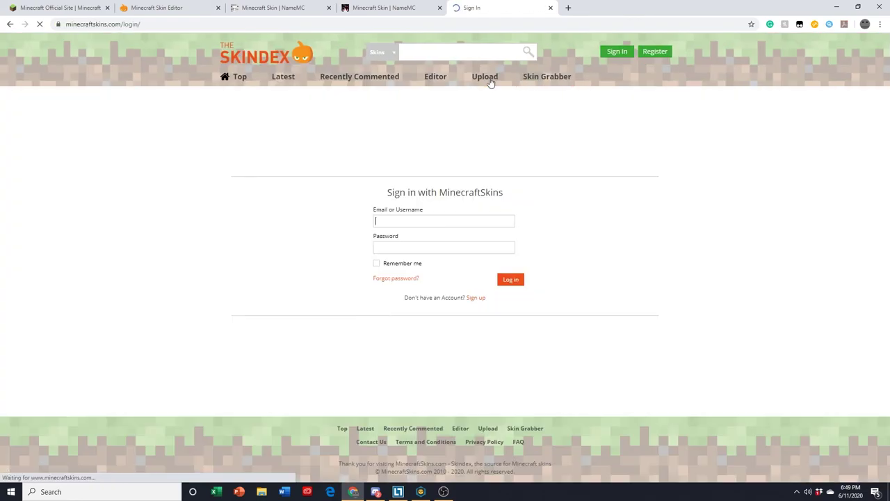